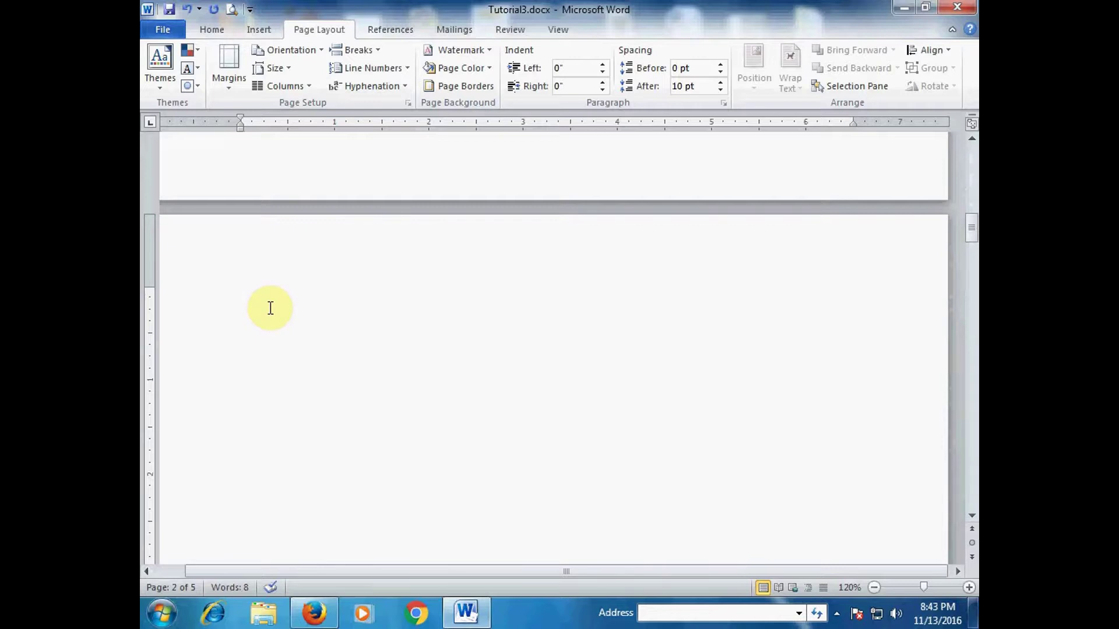
# Generate three paragraphs of sample text, six sentences each, on the blank second page with the =rand(3,6) formula
pyautogui.write('nd(3,6')
pyautogui.press('Return')
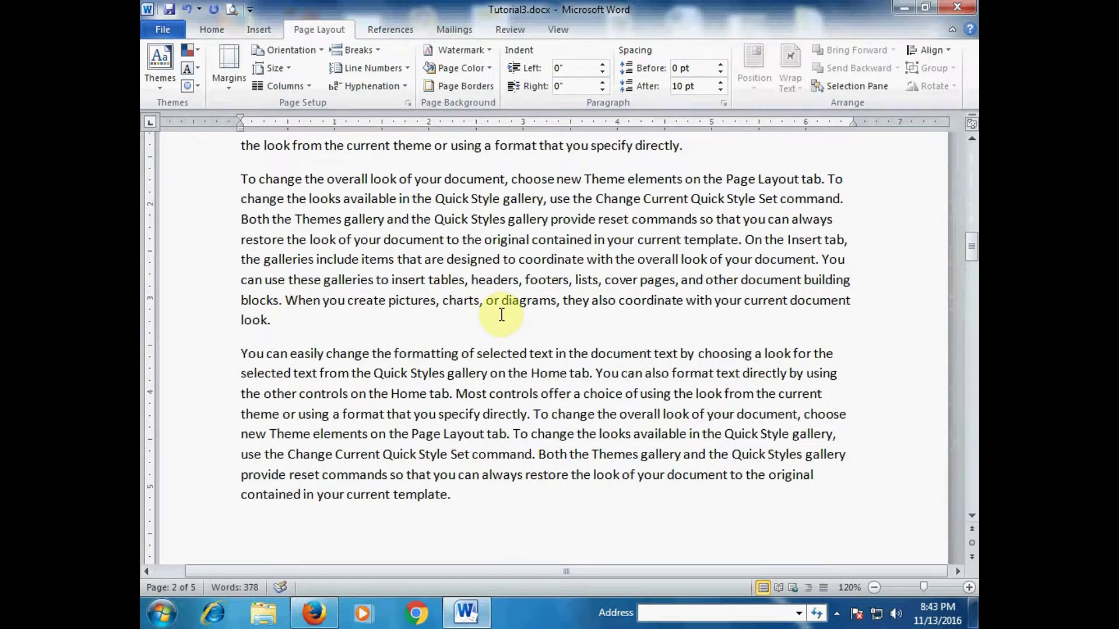
pyautogui.scroll(2, 554, 399)
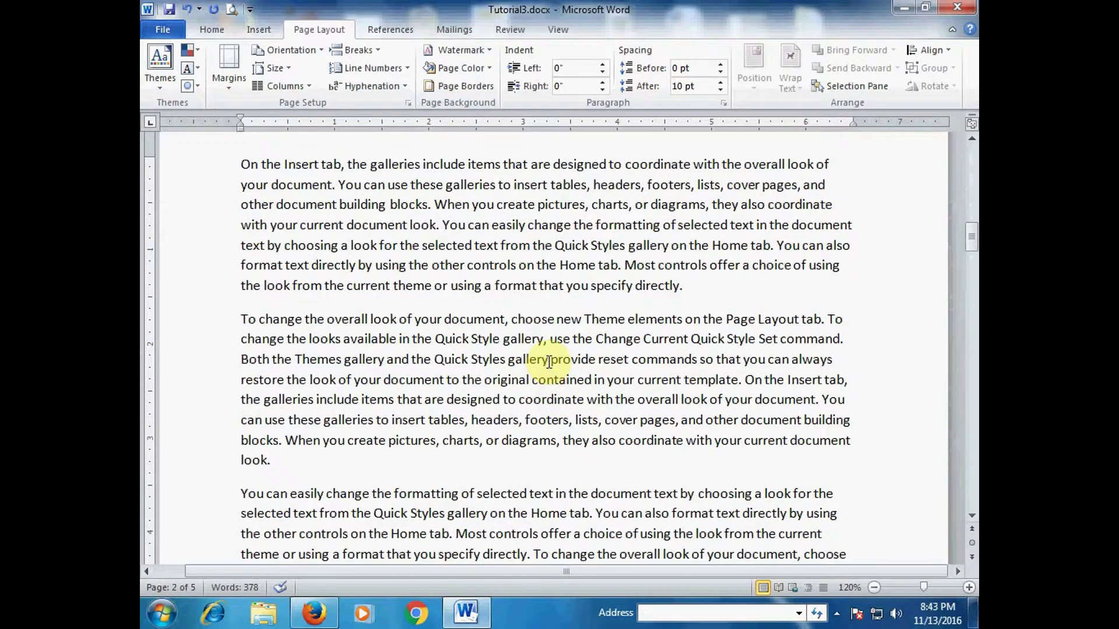
pyautogui.scroll(-2, 551, 363)
pyautogui.scroll(2, 550, 360)
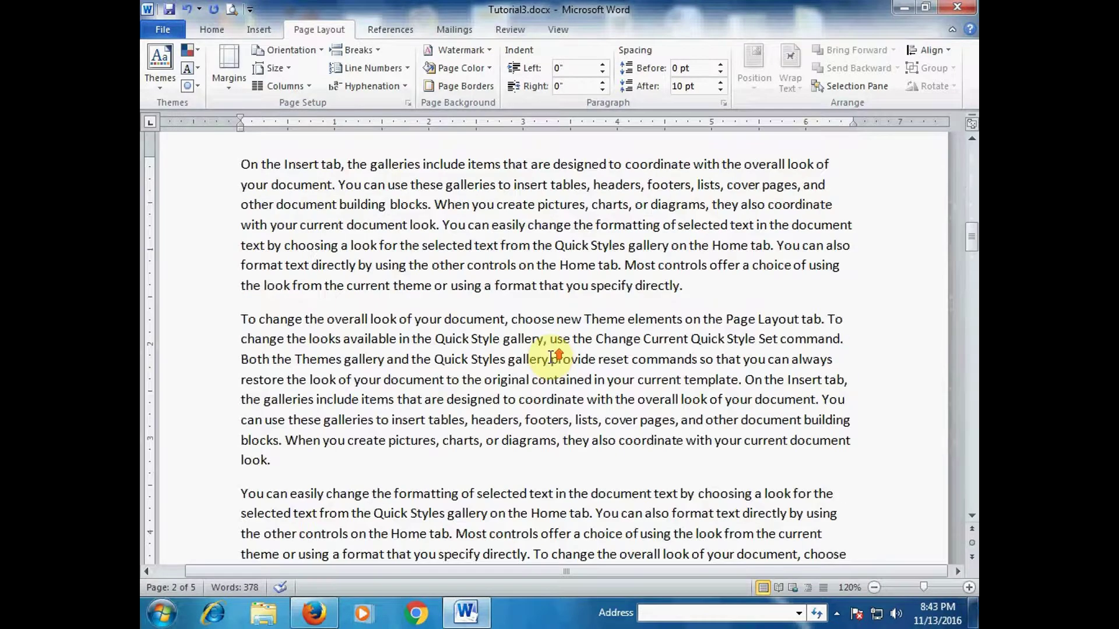
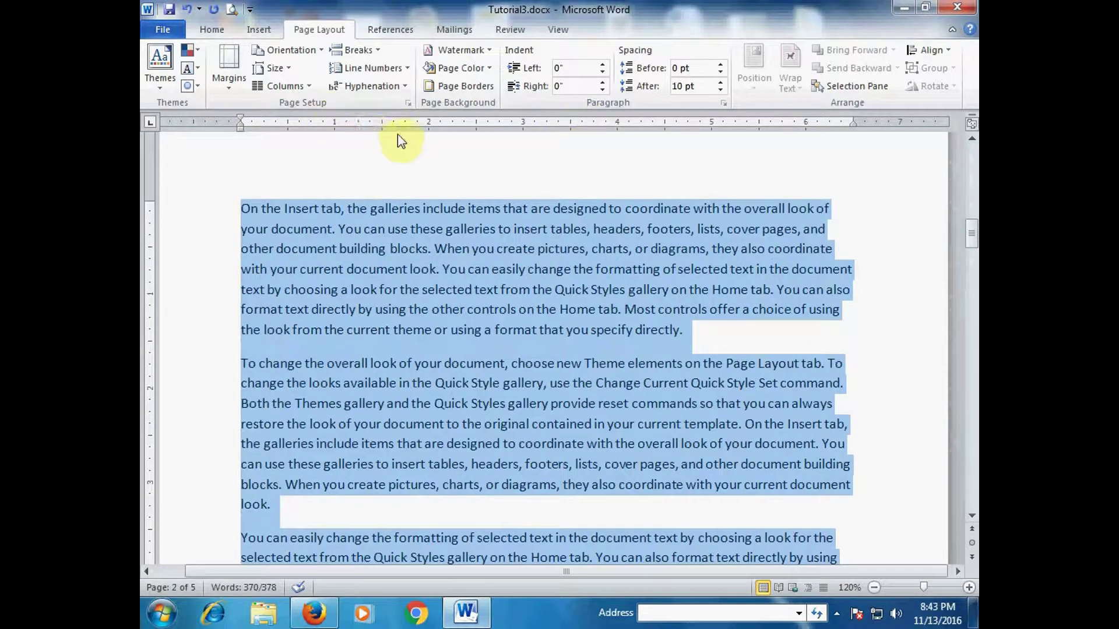
# Set the alignment of the three selected sample paragraphs to Justified in the paragraph settings
pyautogui.click(212, 30)
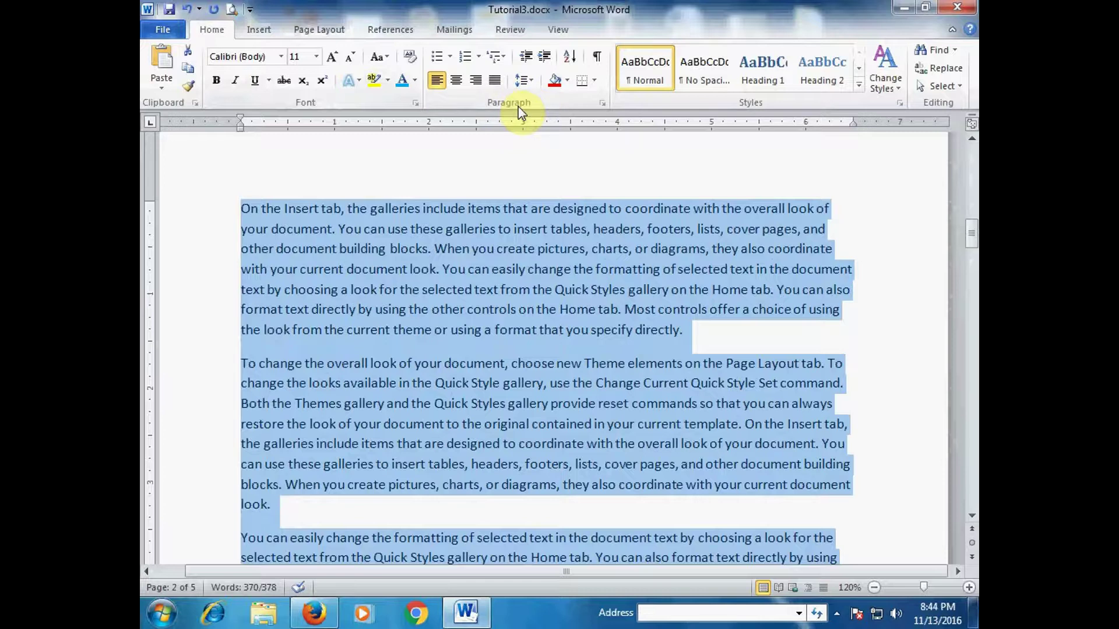
pyautogui.click(602, 103)
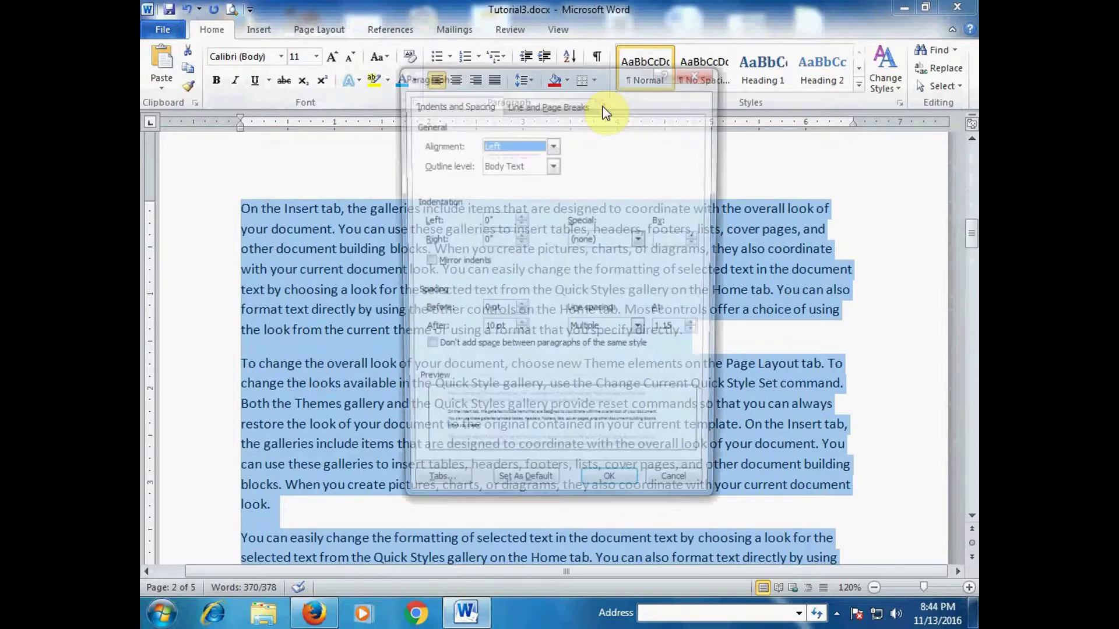
pyautogui.click(678, 487)
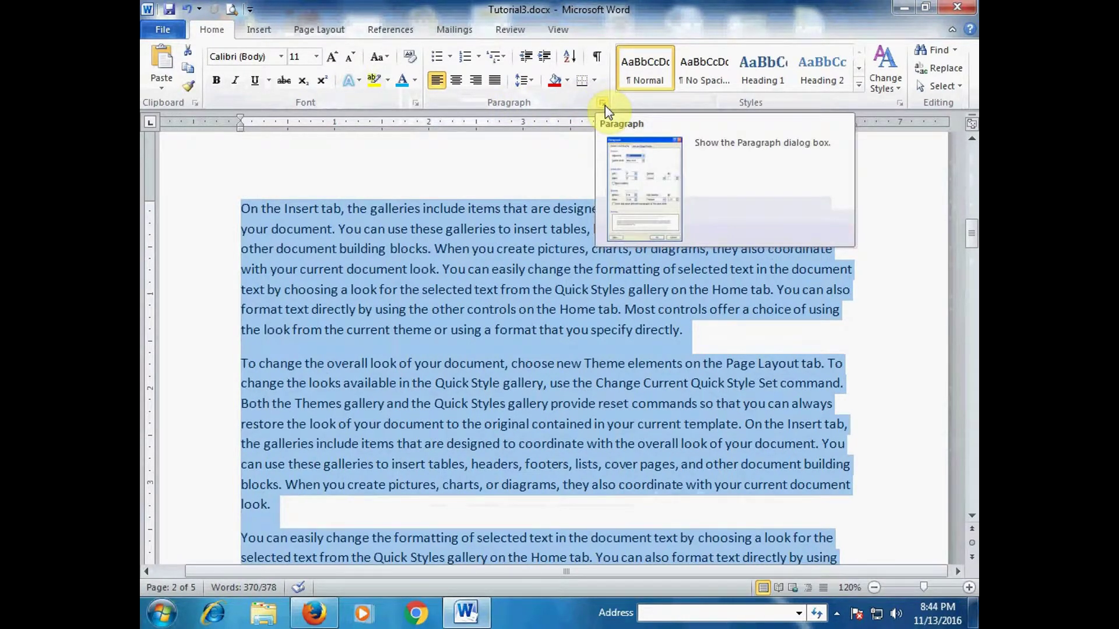
pyautogui.click(605, 106)
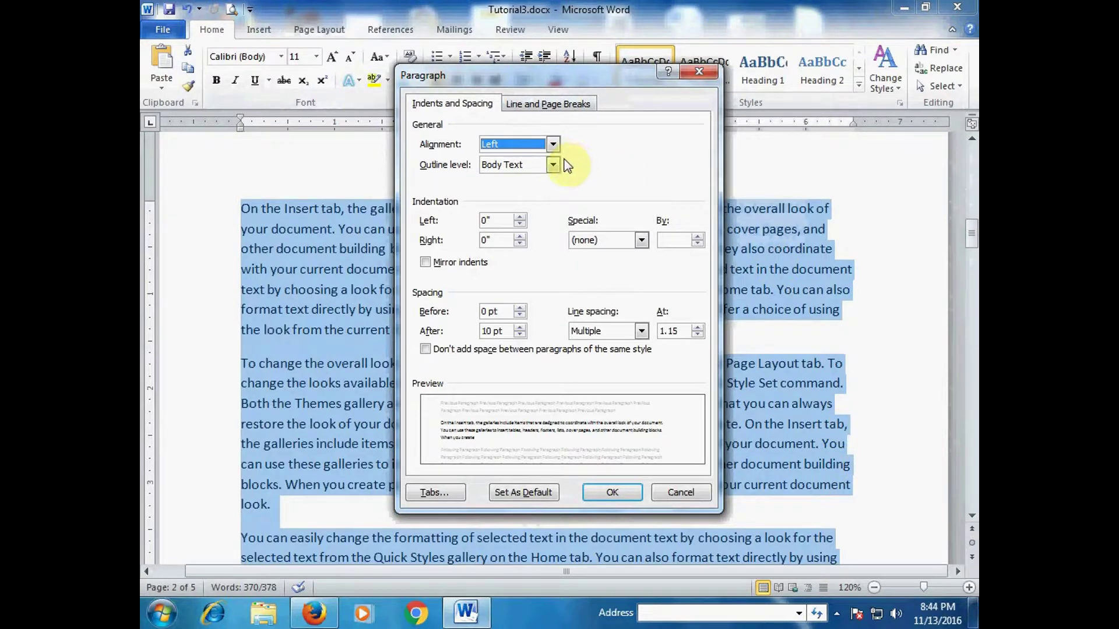
pyautogui.click(552, 144)
pyautogui.click(501, 191)
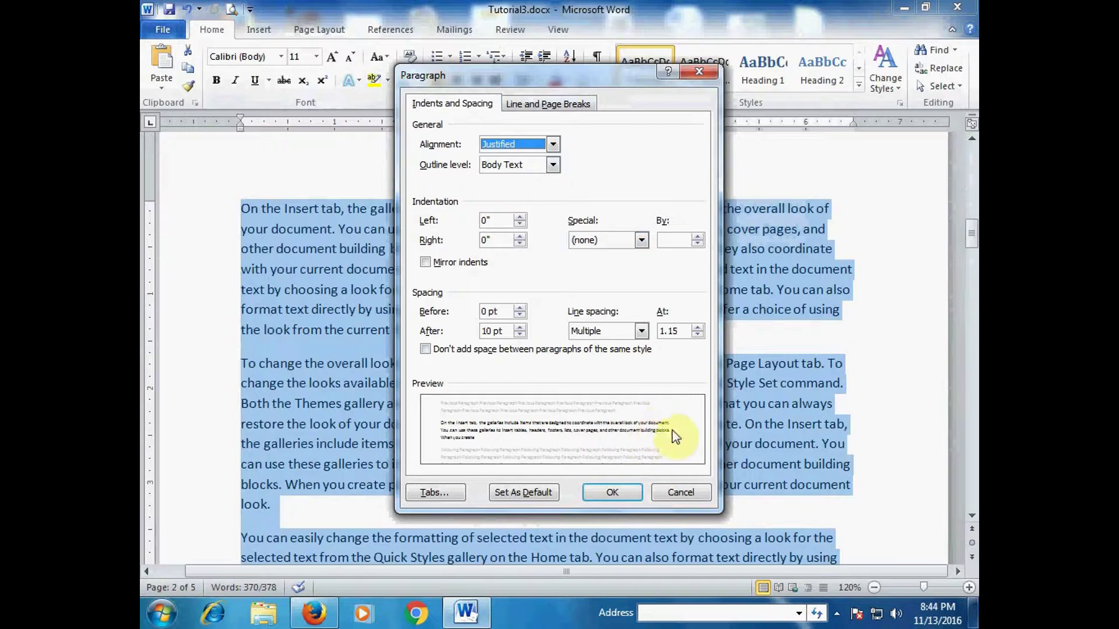
pyautogui.click(552, 144)
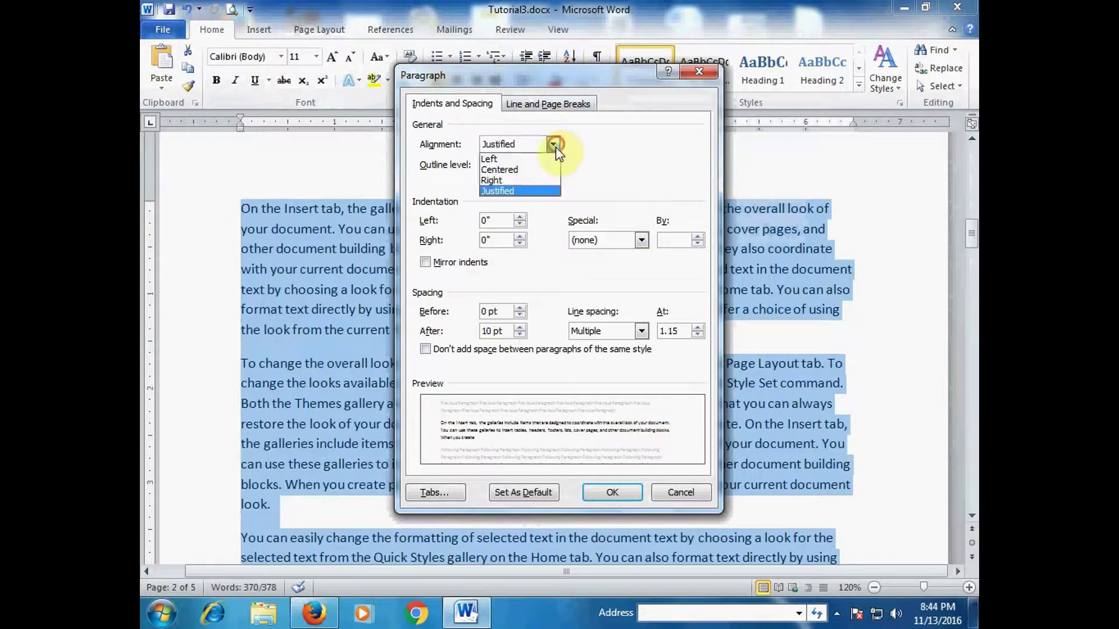
pyautogui.click(529, 159)
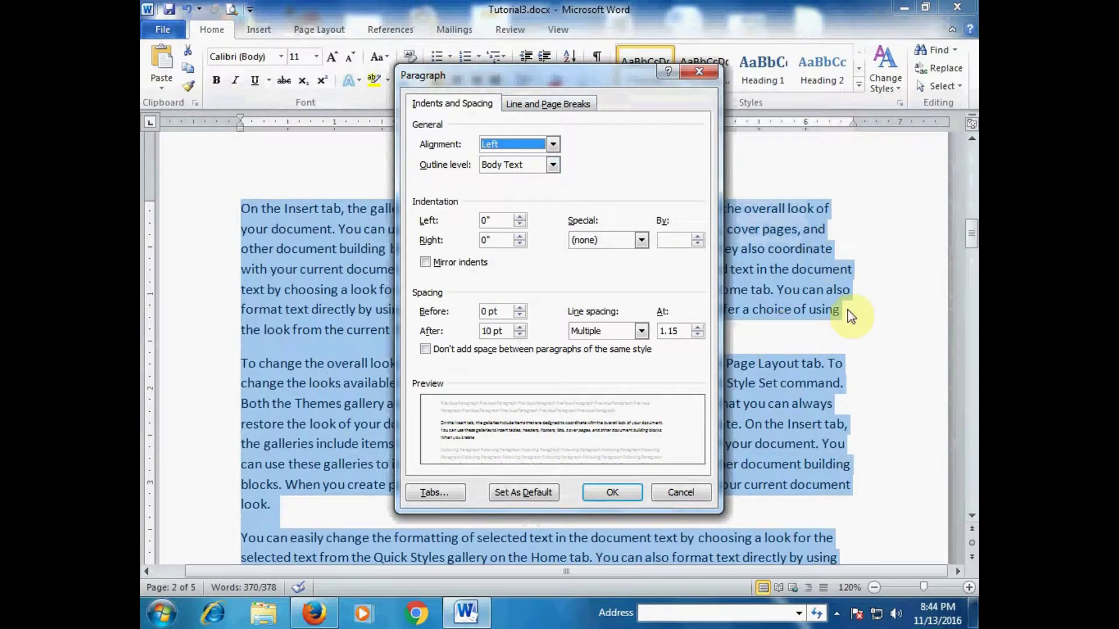
pyautogui.click(551, 144)
pyautogui.click(512, 191)
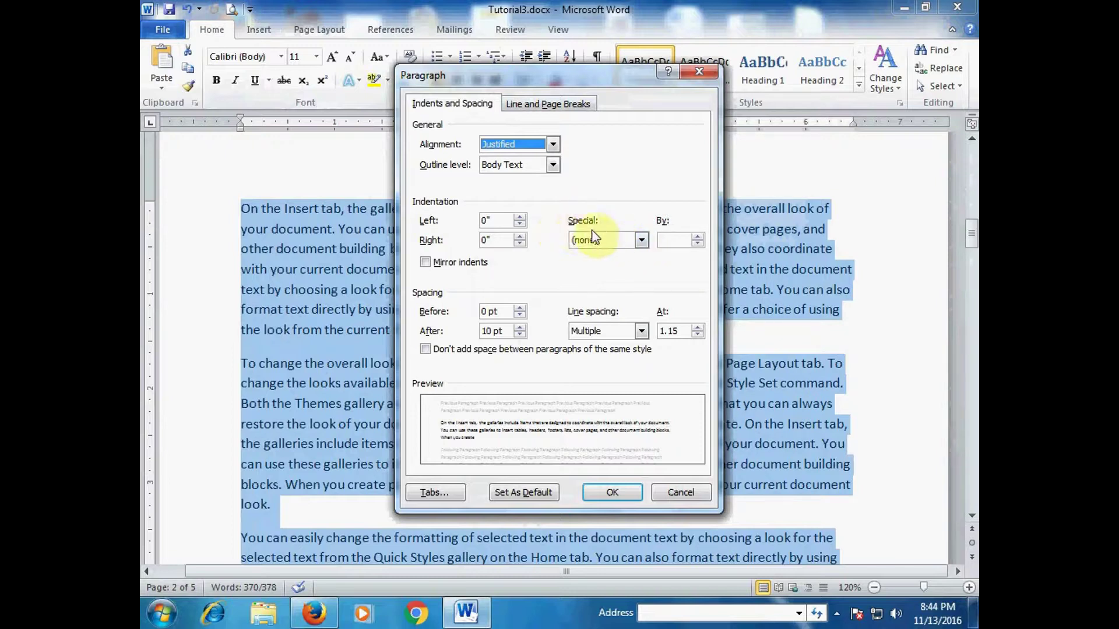
# Give the selected paragraphs a special First line indentation of 0.5"
pyautogui.click(643, 242)
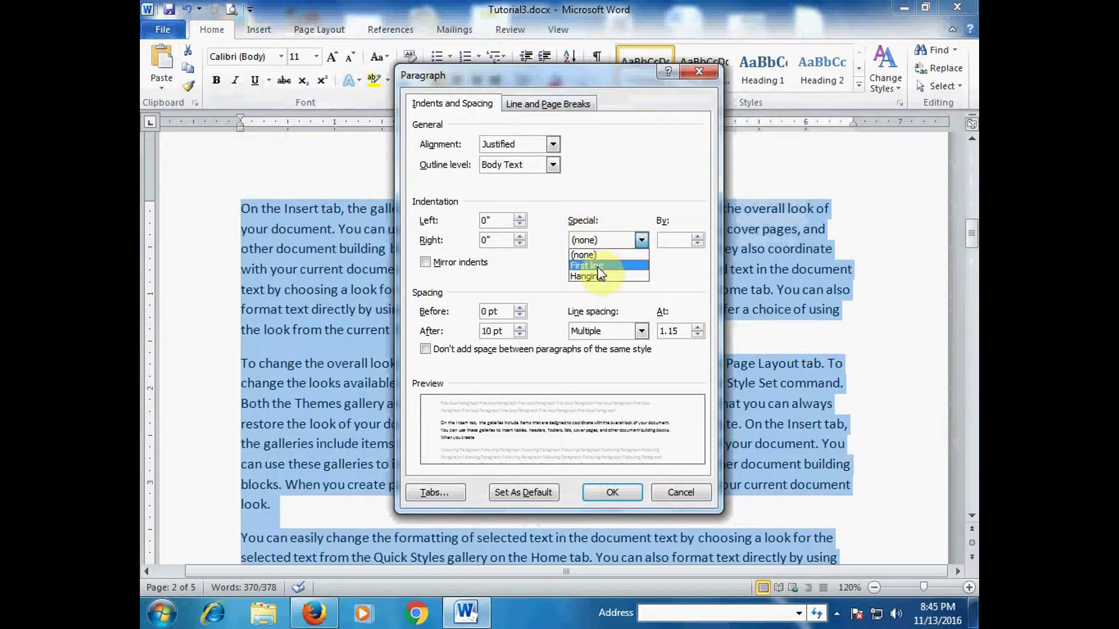
pyautogui.click(608, 267)
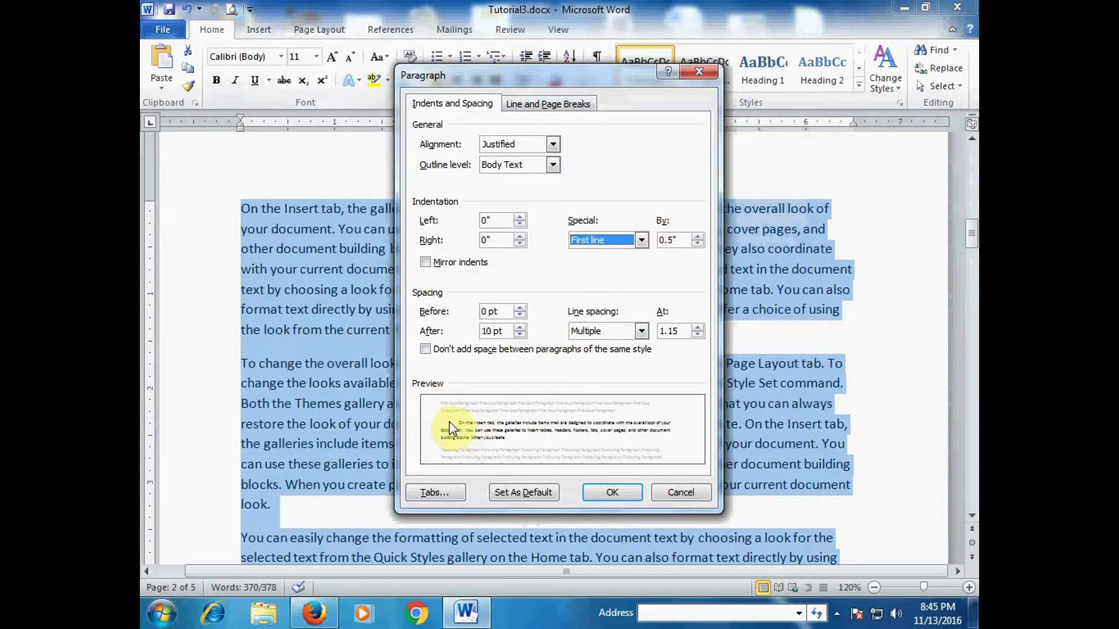
pyautogui.click(641, 240)
pyautogui.click(586, 265)
pyautogui.click(628, 239)
pyautogui.click(609, 254)
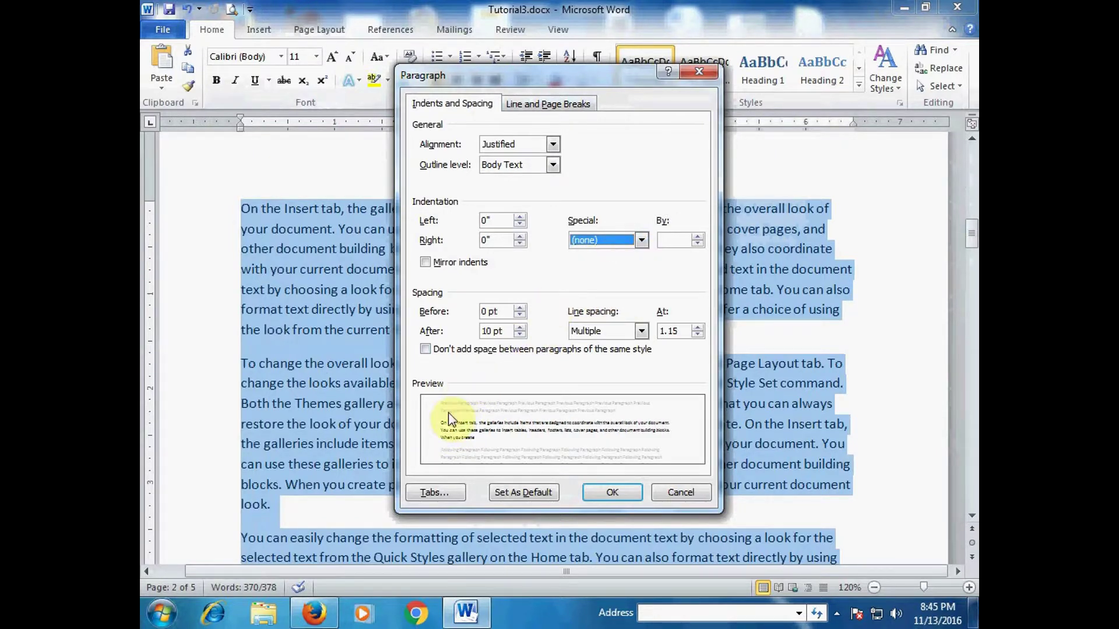
pyautogui.click(625, 242)
pyautogui.click(582, 266)
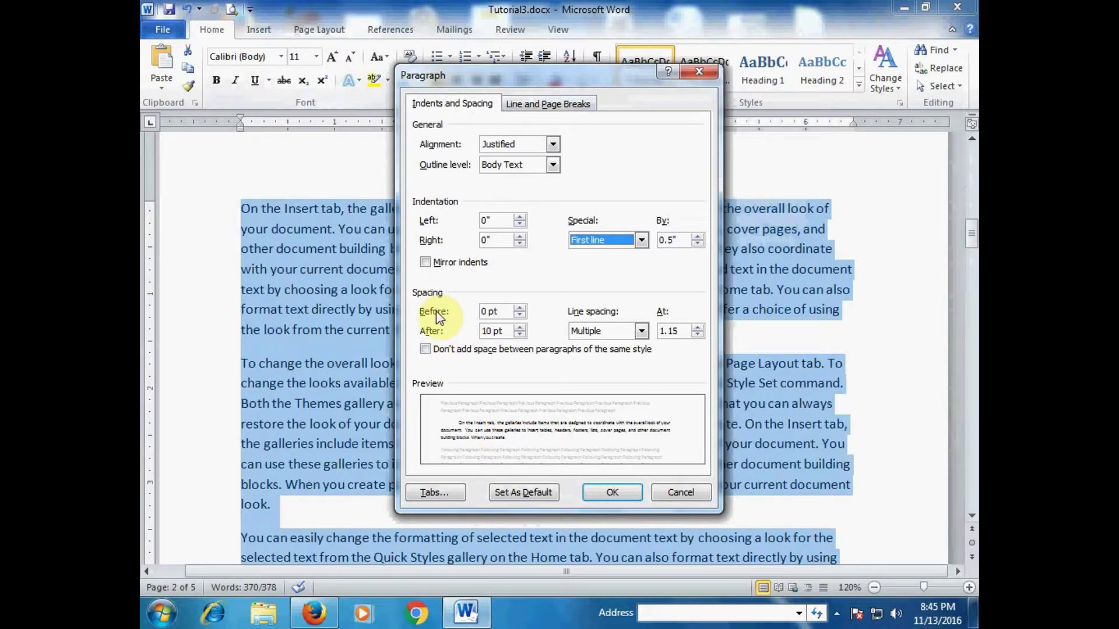
# Set the paragraphs' spacing after to 18 pt and their line spacing to Single, and apply the paragraph settings
pyautogui.click(519, 327)
pyautogui.click(520, 327)
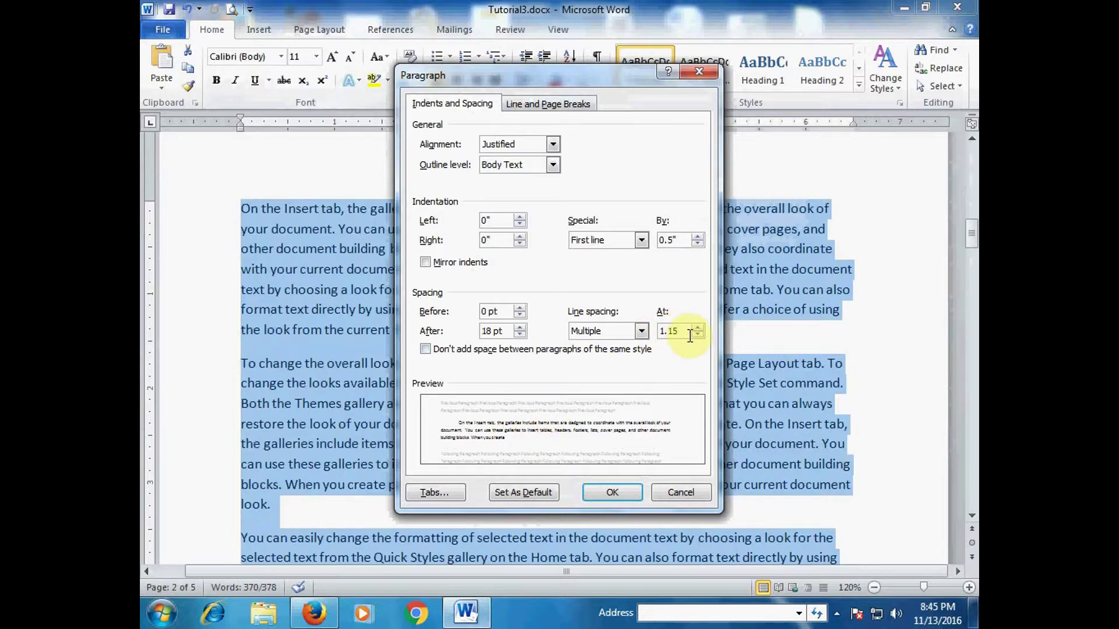
pyautogui.click(641, 331)
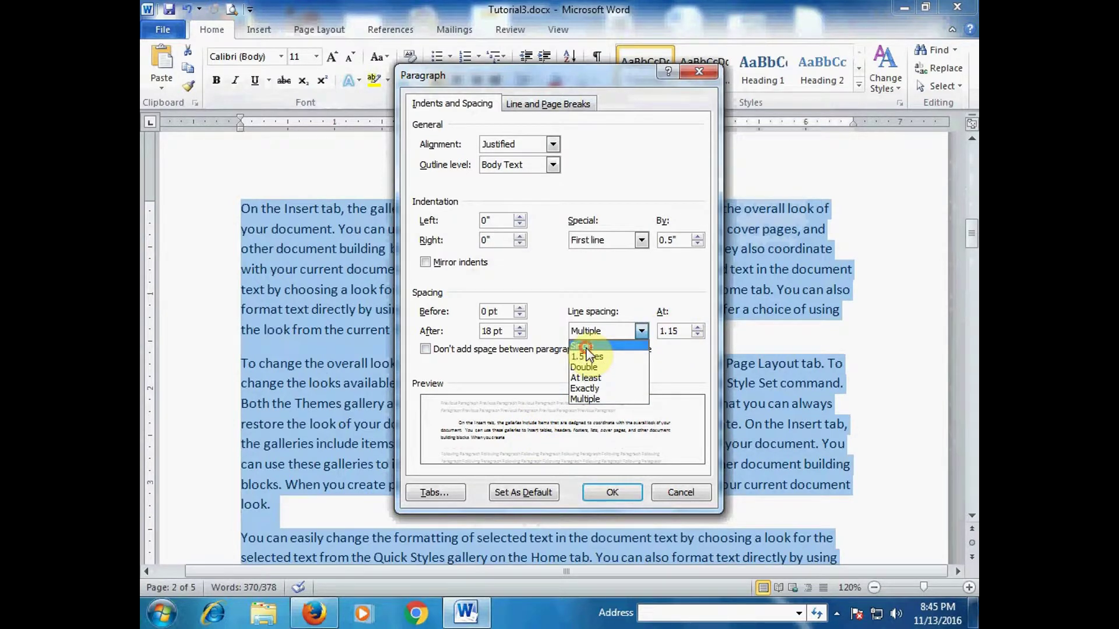
pyautogui.click(582, 346)
pyautogui.click(641, 331)
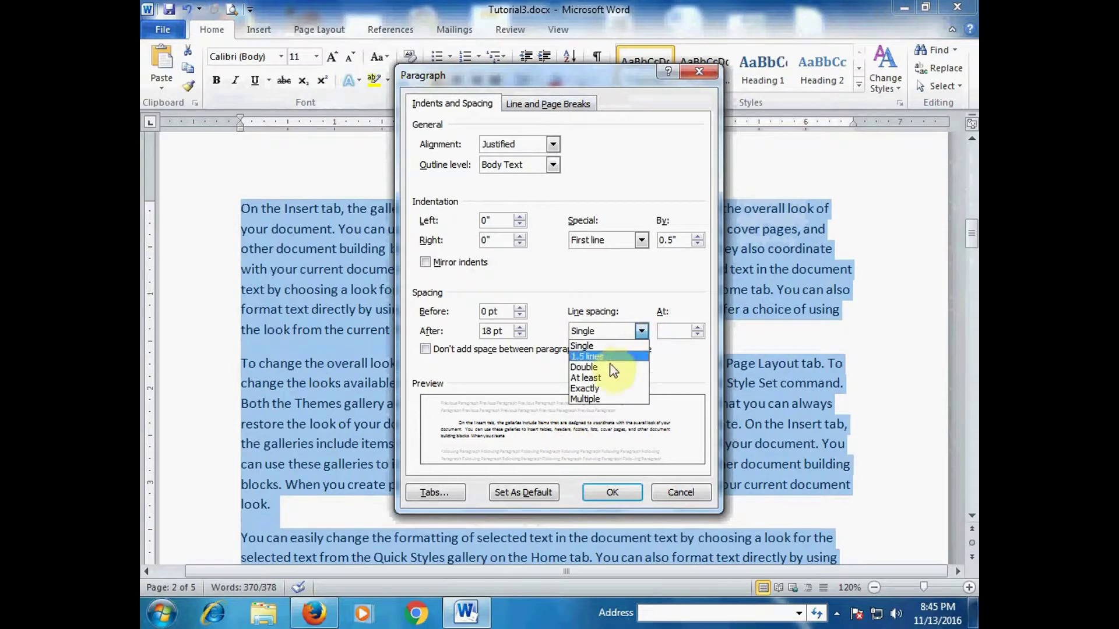
pyautogui.click(600, 365)
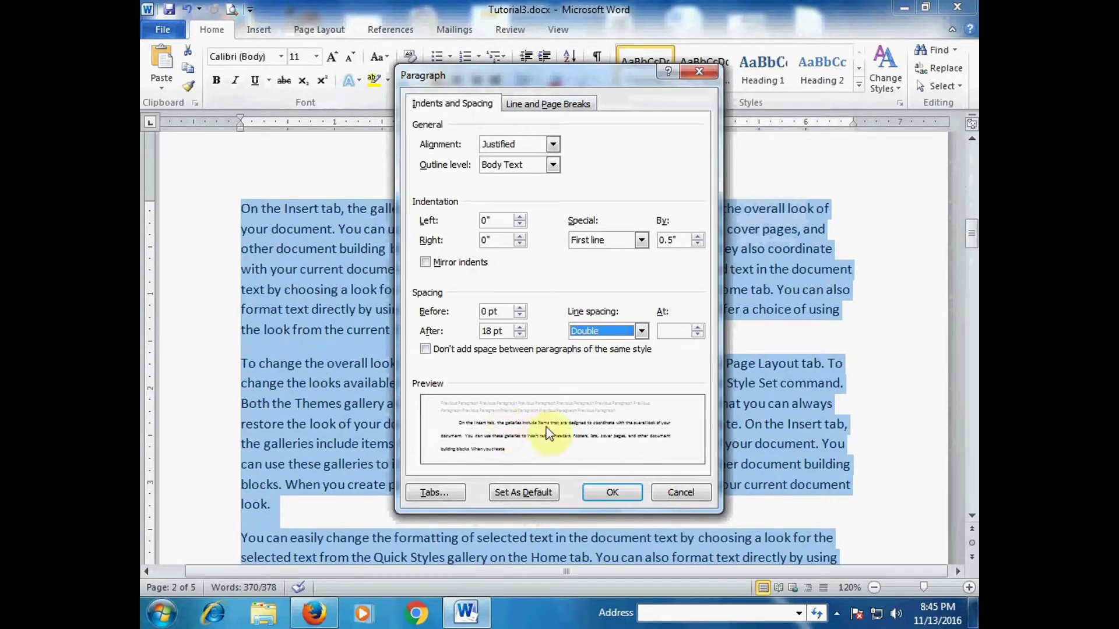
pyautogui.click(641, 331)
pyautogui.click(600, 349)
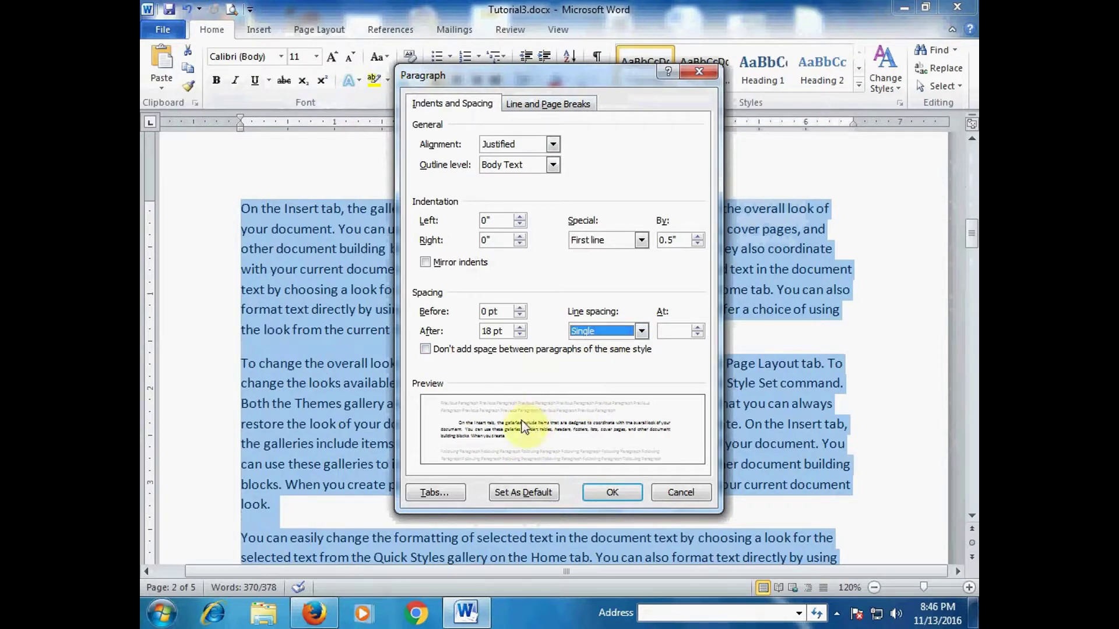
pyautogui.click(612, 493)
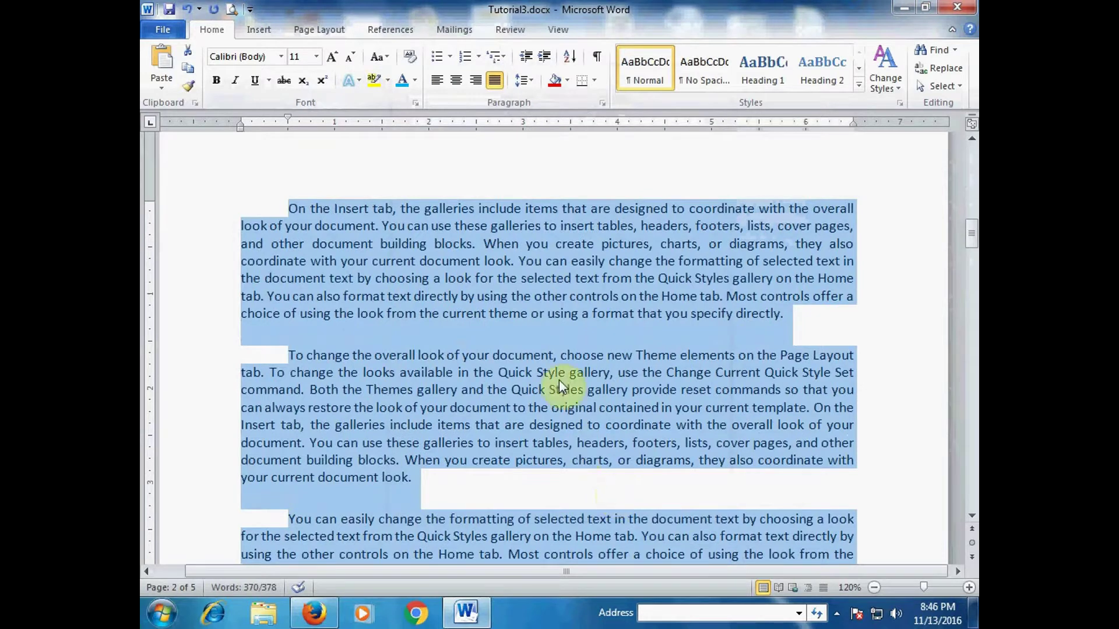
pyautogui.click(553, 361)
pyautogui.scroll(-4, 610, 394)
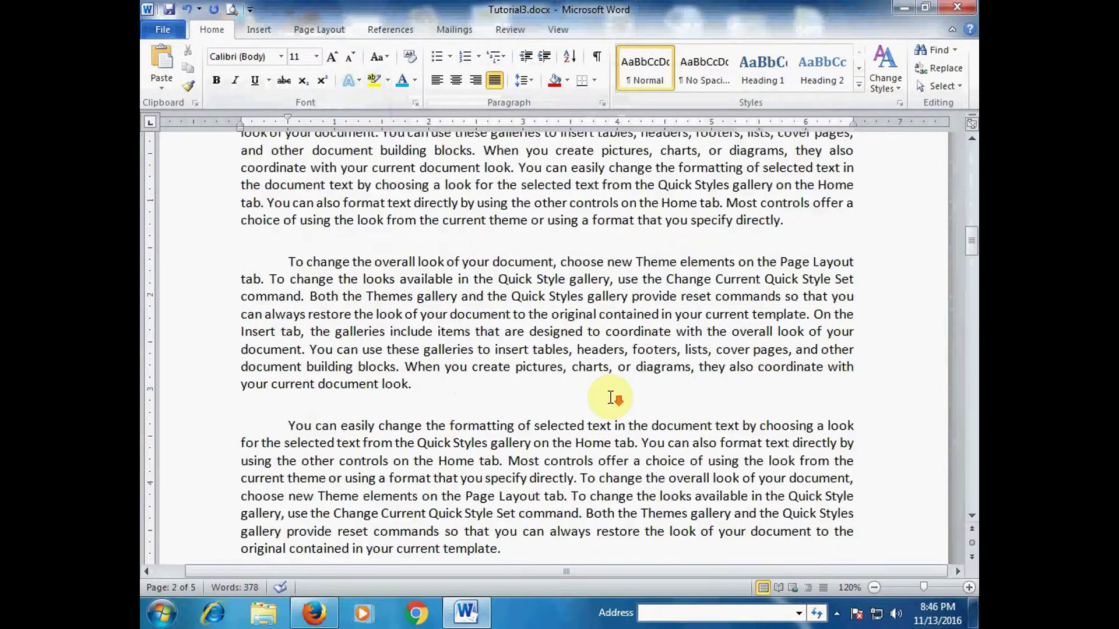
pyautogui.scroll(3, 610, 396)
pyautogui.scroll(3, 611, 398)
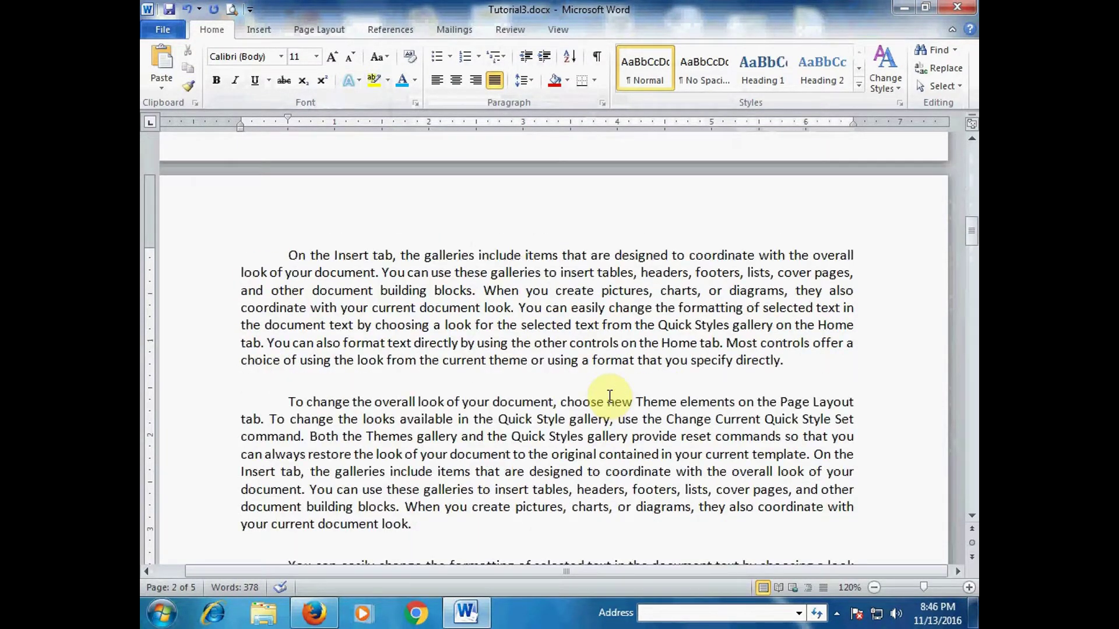
pyautogui.scroll(-1, 610, 396)
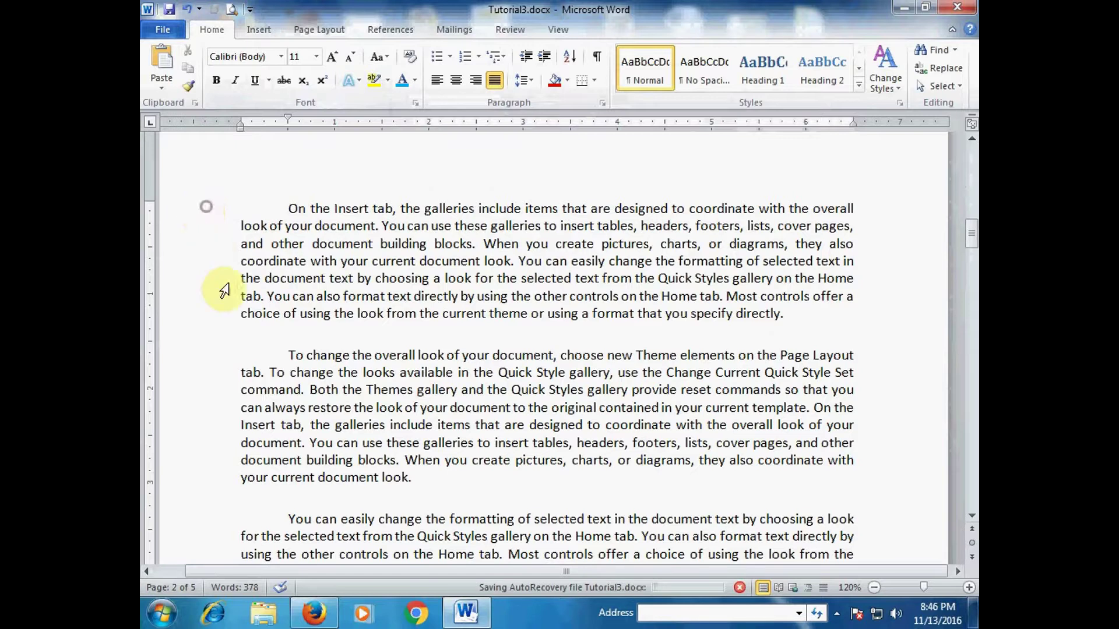
# Select the three sample paragraphs on page 2 and try increasing their spacing after to 36 pt
pyautogui.click(291, 205)
pyautogui.tripleClick(356, 232)
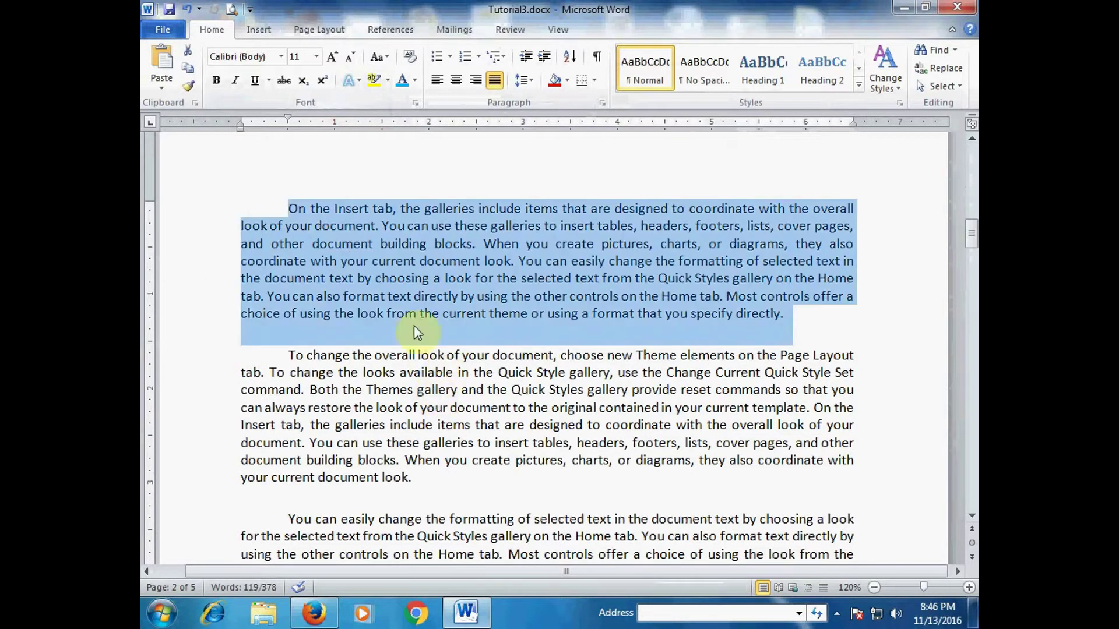
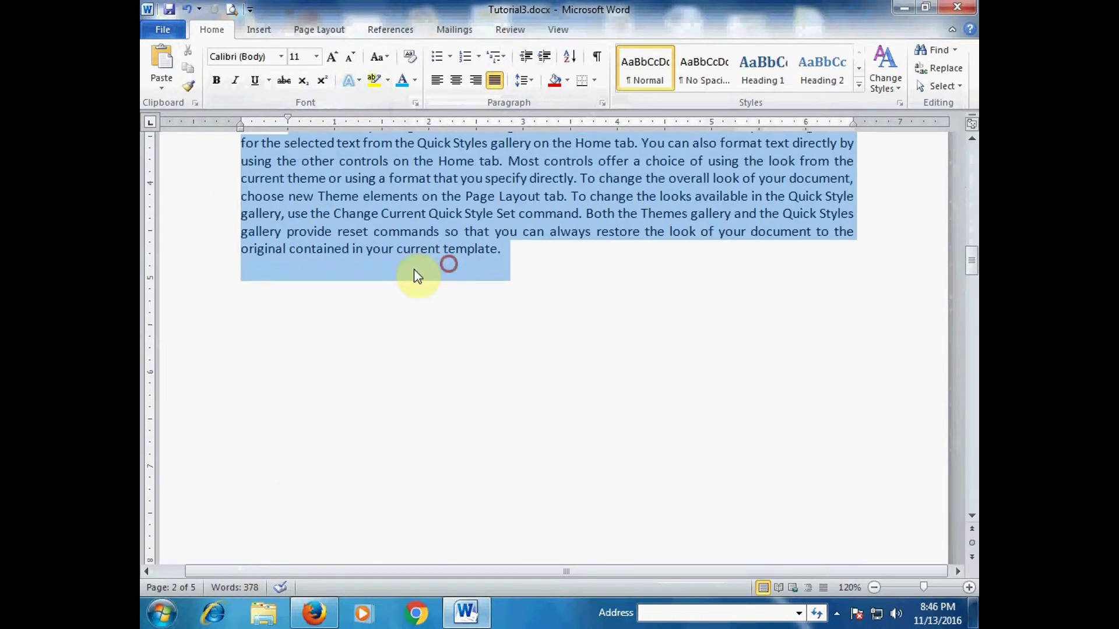
pyautogui.scroll(6, 375, 279)
pyautogui.scroll(2, 375, 287)
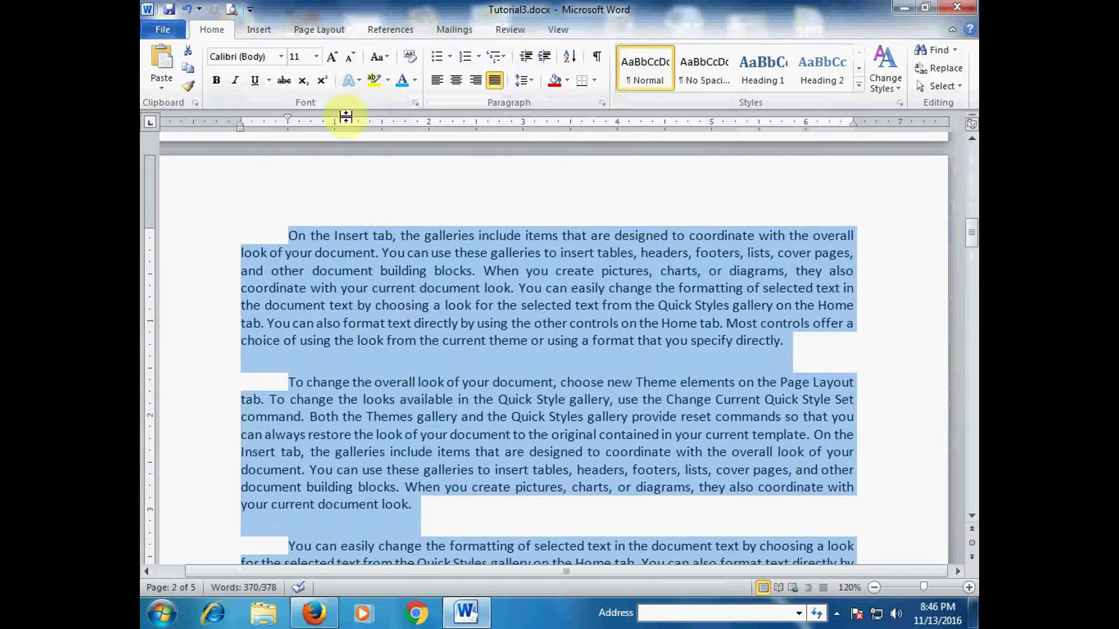
pyautogui.click(326, 30)
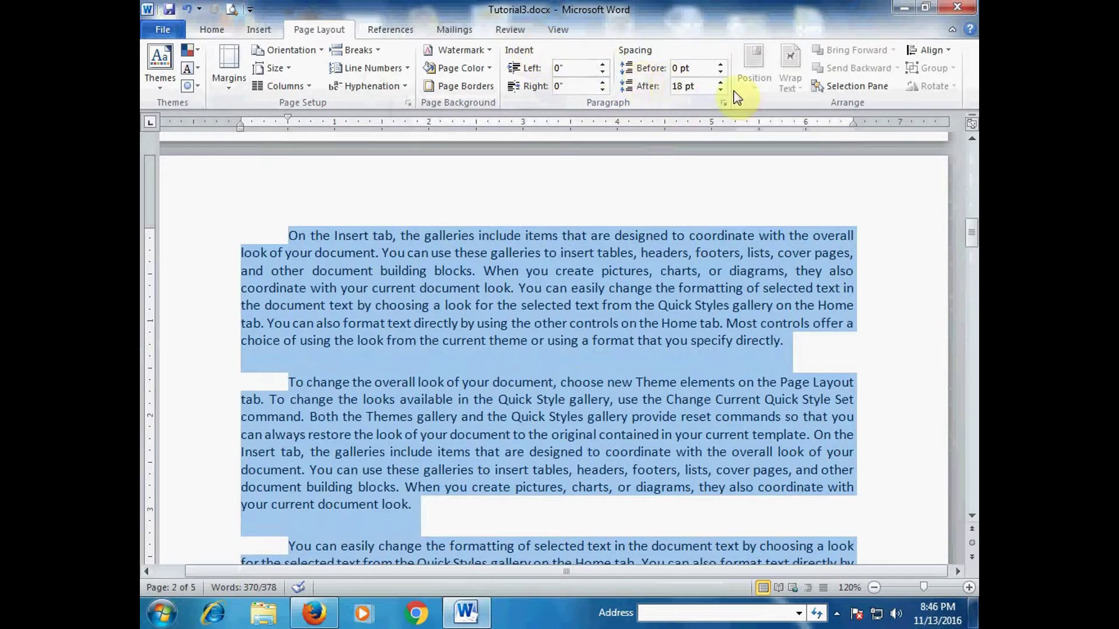
pyautogui.click(557, 68)
pyautogui.press('BackSpace')
pyautogui.press('BackSpace')
pyautogui.press('Escape')
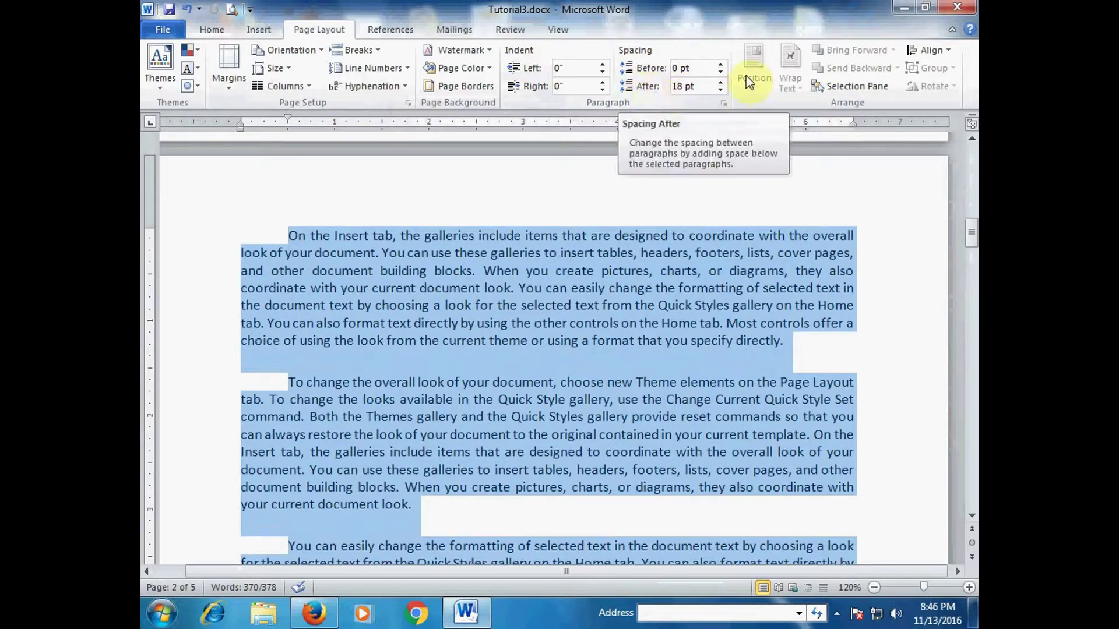
pyautogui.click(721, 82)
pyautogui.click(721, 82)
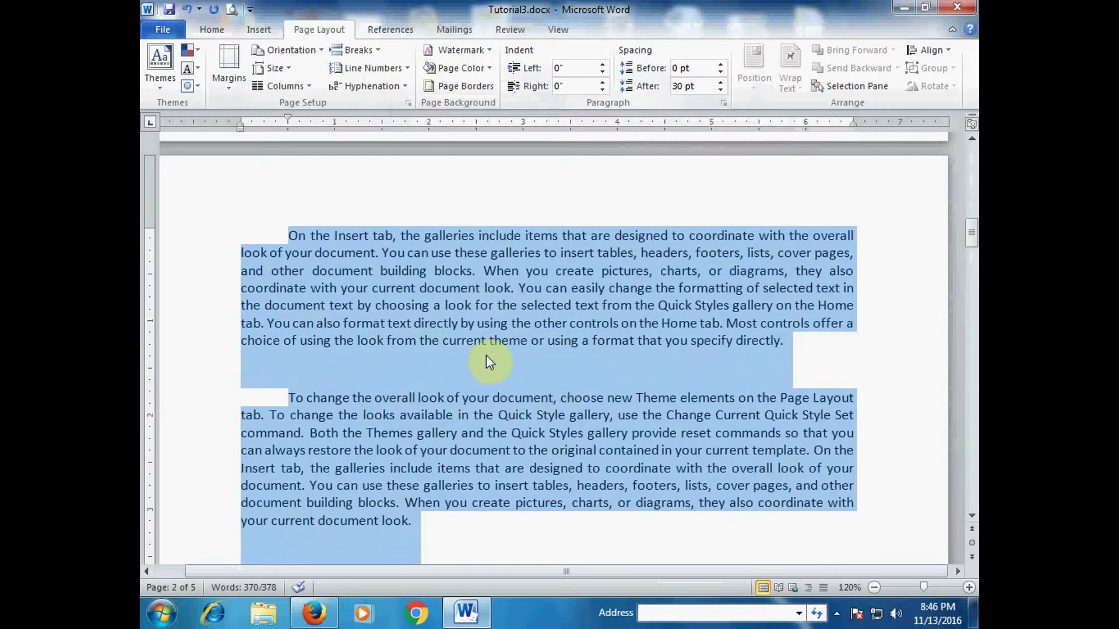
pyautogui.click(720, 82)
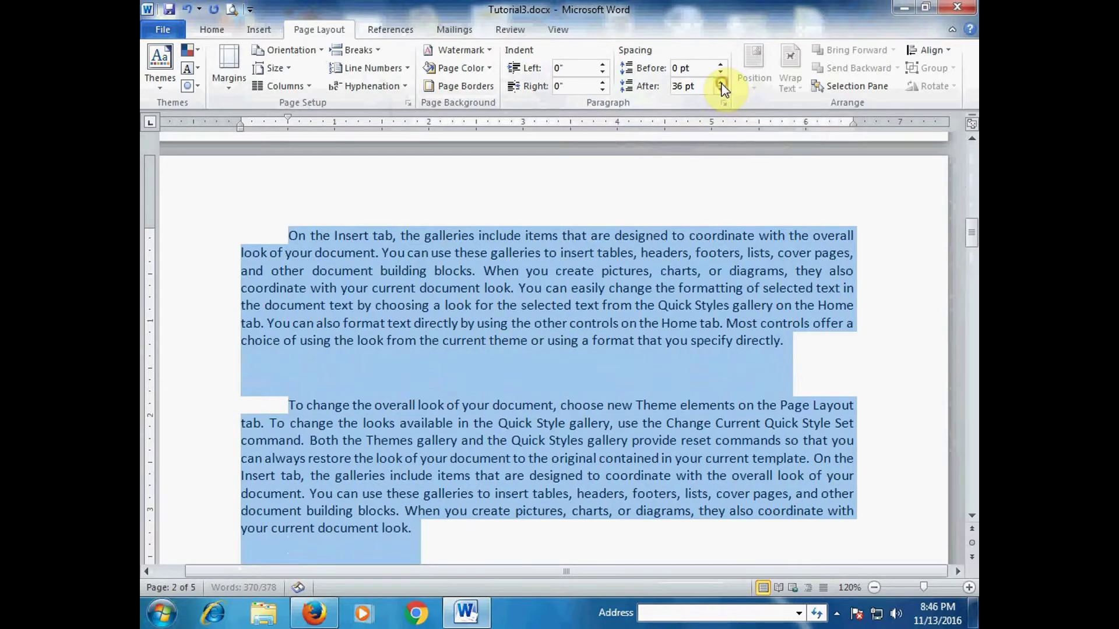
# Reduce the spacing after the three sample paragraphs to 18 pt and deselect the text
pyautogui.click(720, 90)
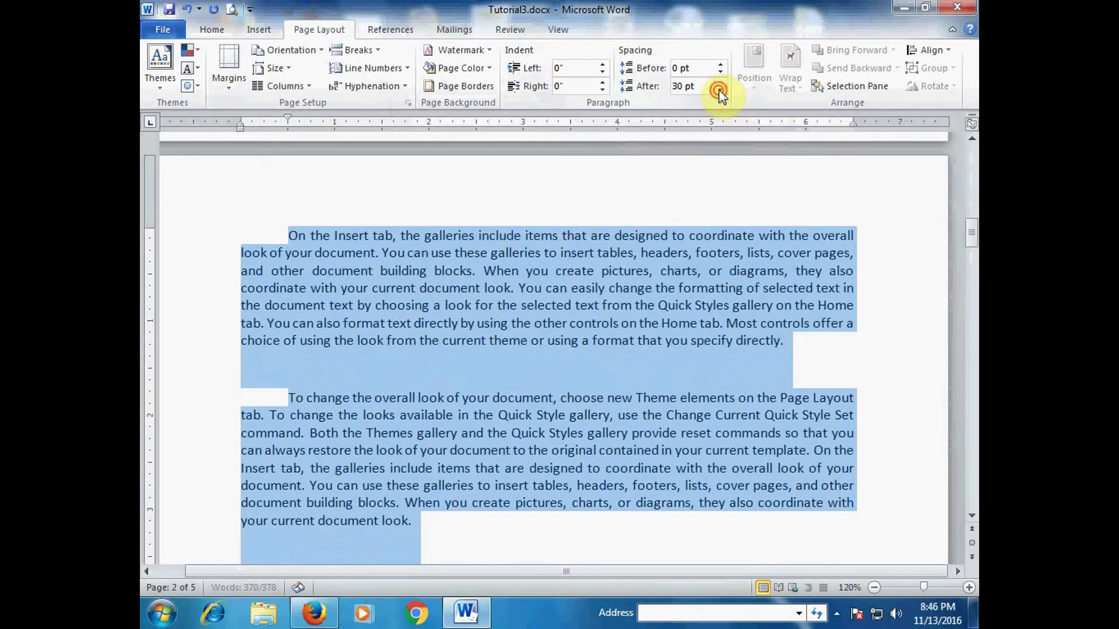
pyautogui.click(719, 90)
pyautogui.click(719, 90)
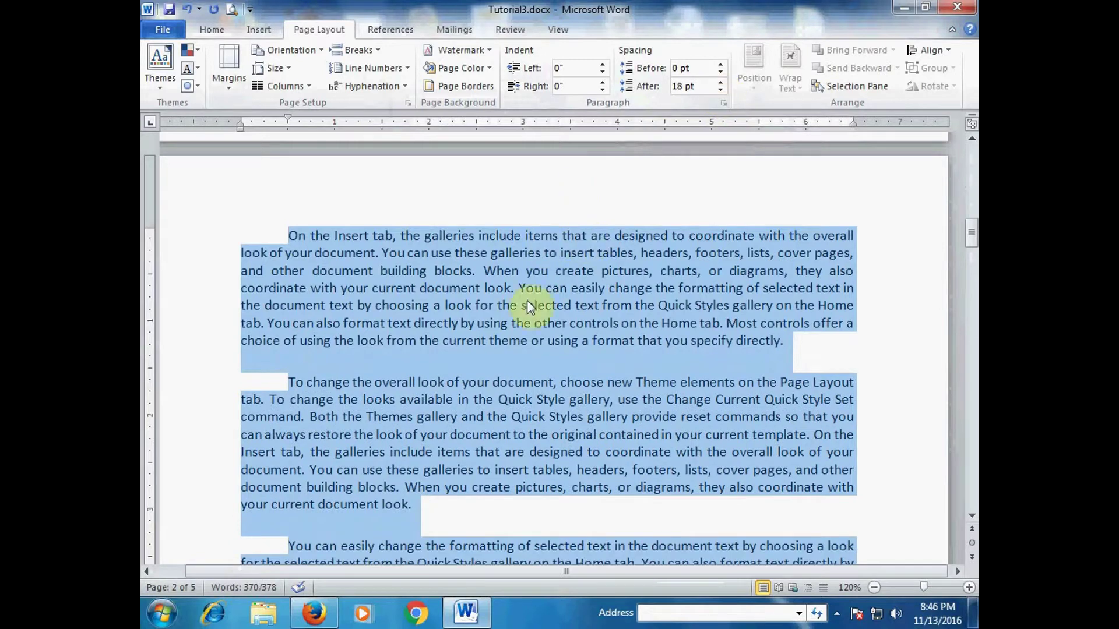
pyautogui.click(489, 341)
pyautogui.scroll(-5, 492, 322)
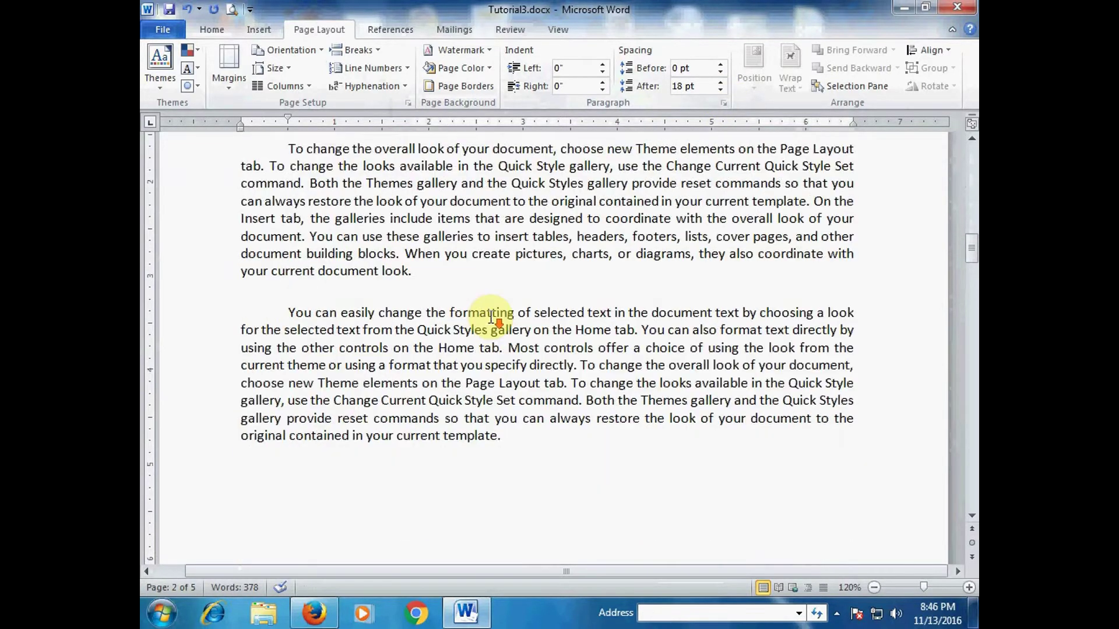
pyautogui.scroll(4, 491, 309)
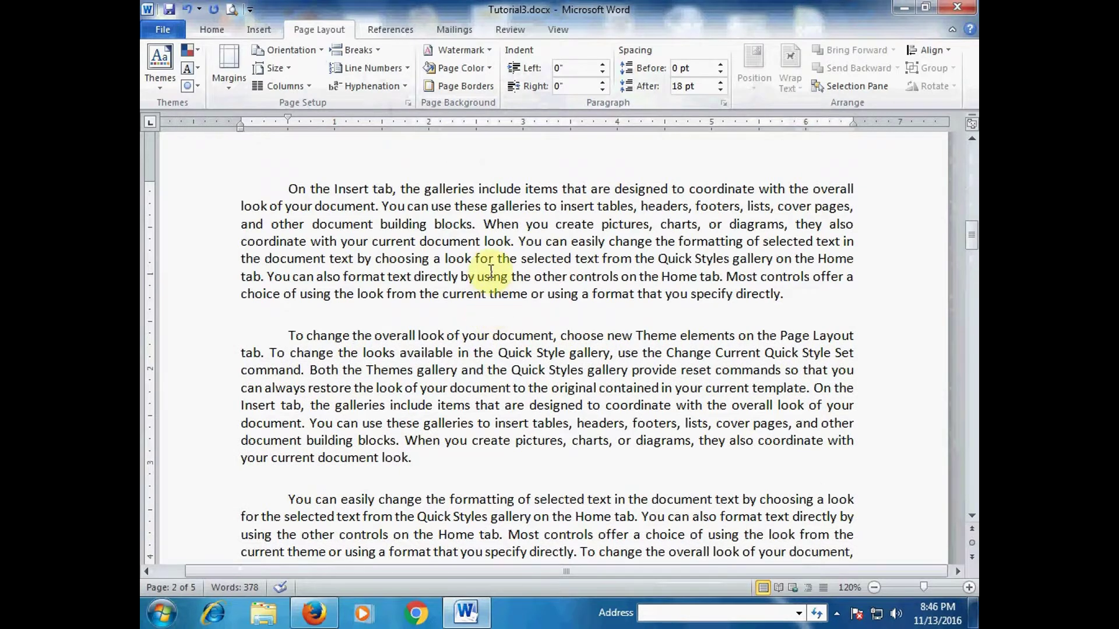